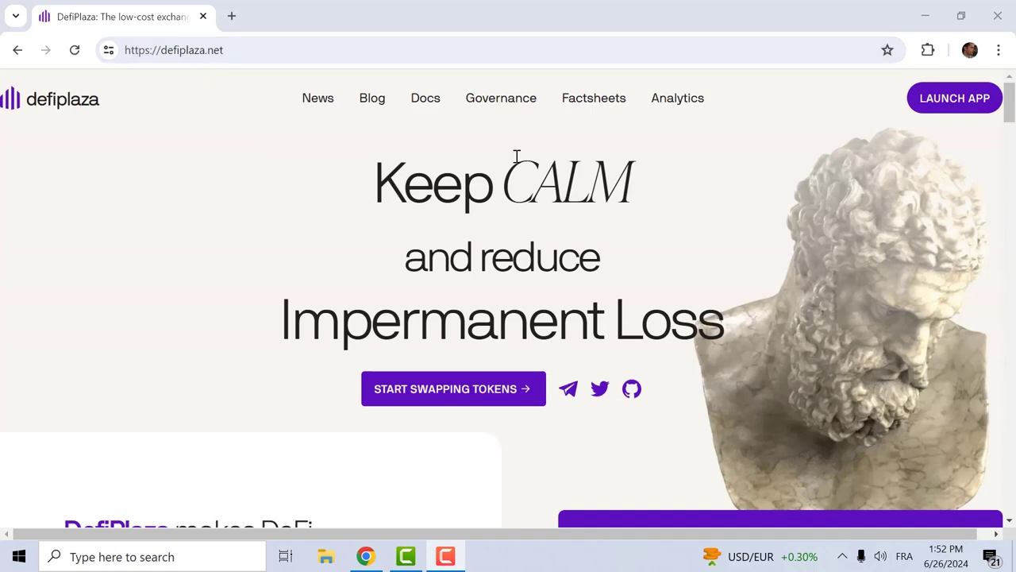
# Step: Launch the DefiPlaza swap app from its website and connect the Radix wallet to it
pyautogui.click(948, 102)
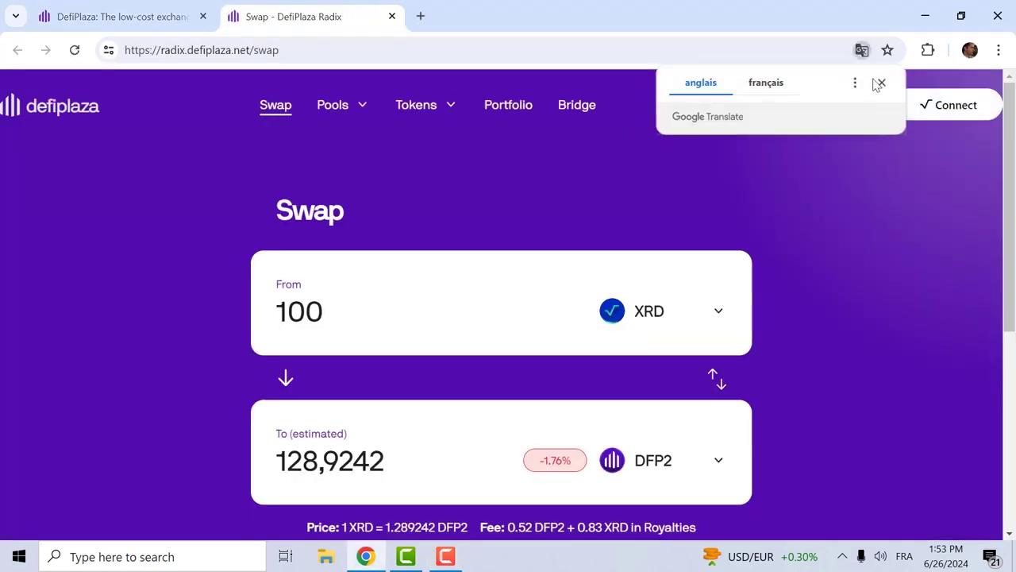
pyautogui.click(879, 83)
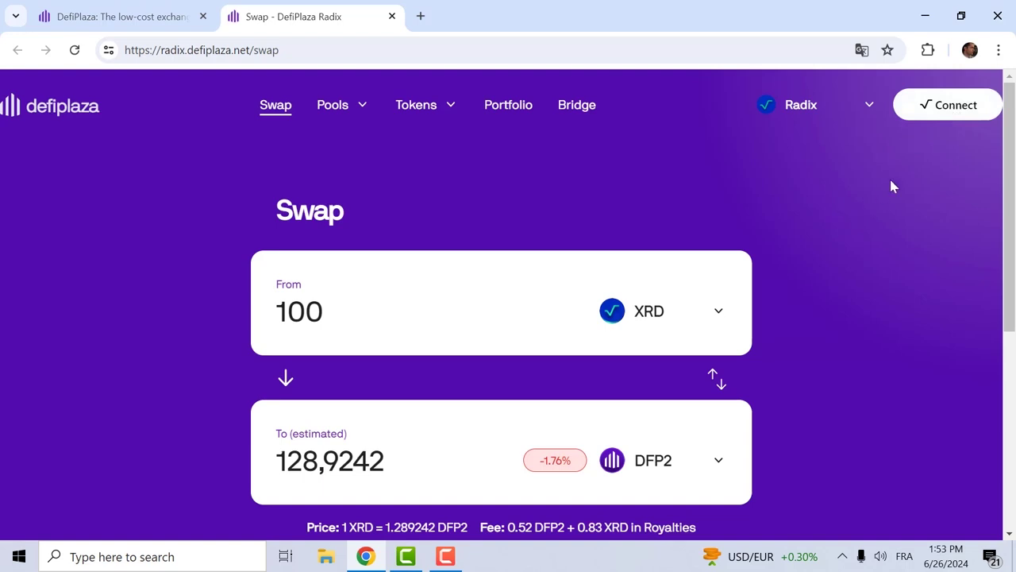
pyautogui.click(953, 108)
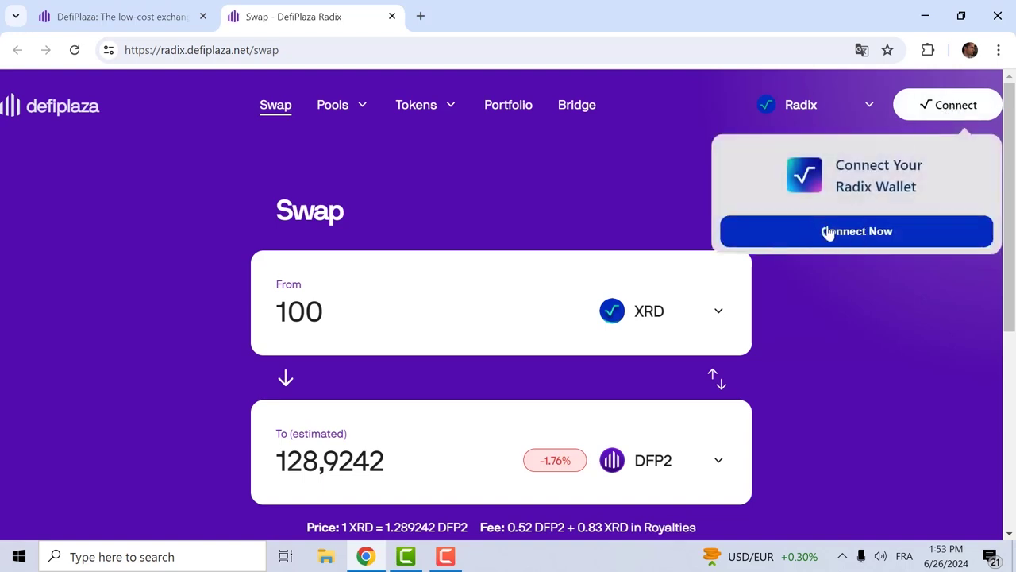
pyautogui.click(869, 236)
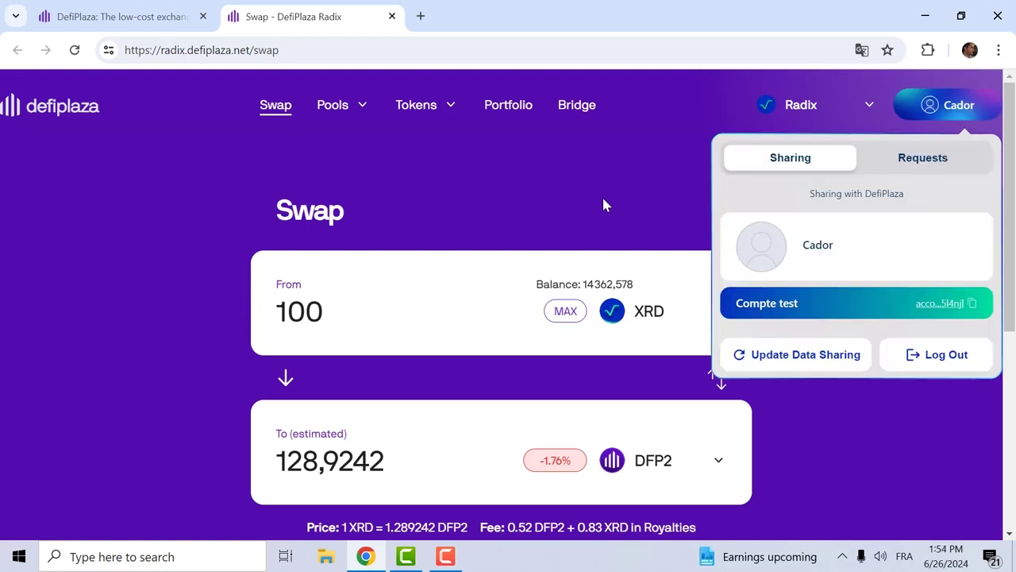
pyautogui.click(603, 205)
# Step: Open the token staking overview and examine the stake, TVL and APY of the listed tokens
pyautogui.click(438, 112)
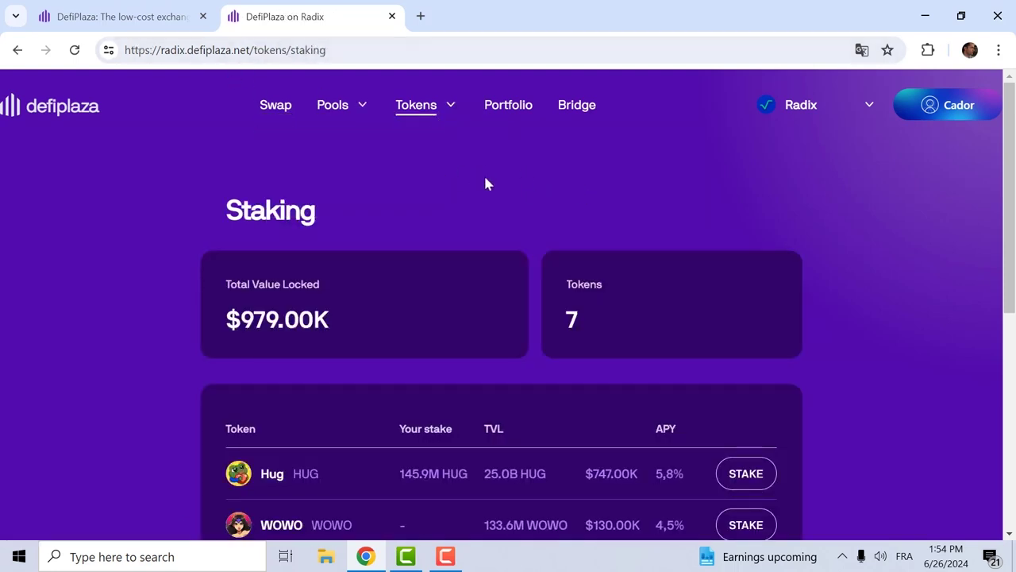
pyautogui.scroll(-3, 551, 190)
pyautogui.scroll(3, 555, 193)
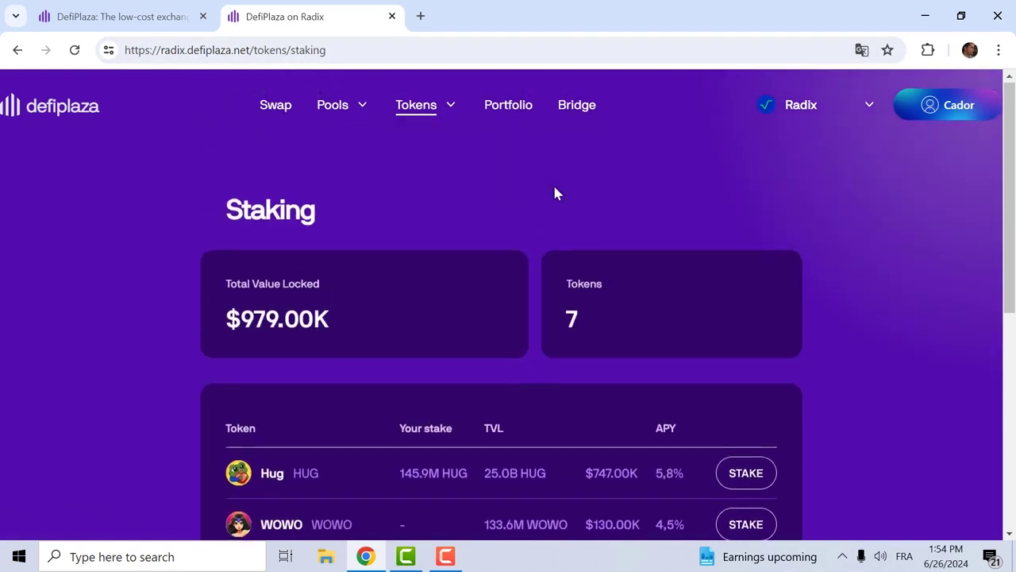
pyautogui.scroll(-3, 554, 193)
pyautogui.scroll(-1, 554, 193)
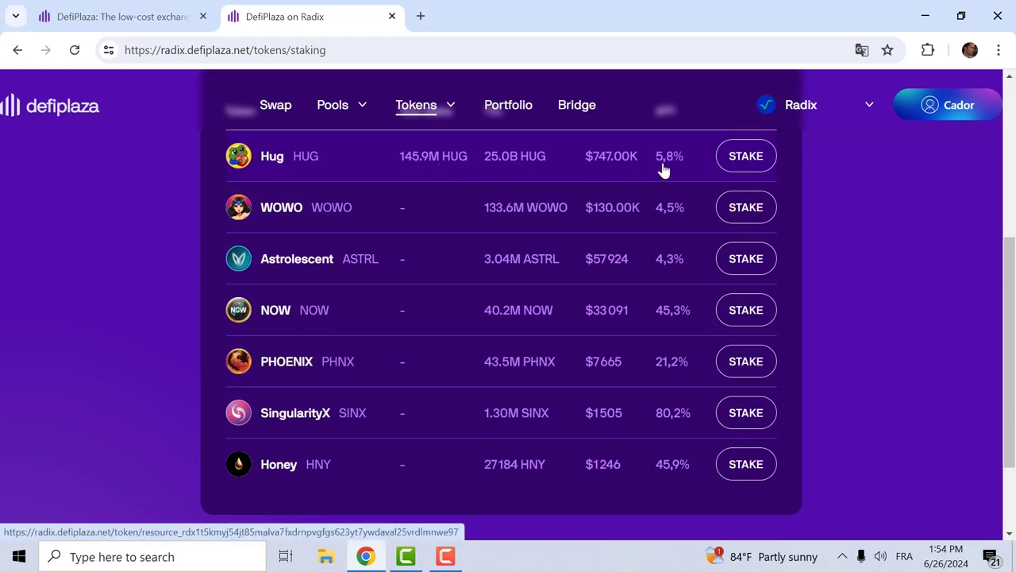
pyautogui.scroll(1, 664, 179)
pyautogui.scroll(-1, 664, 191)
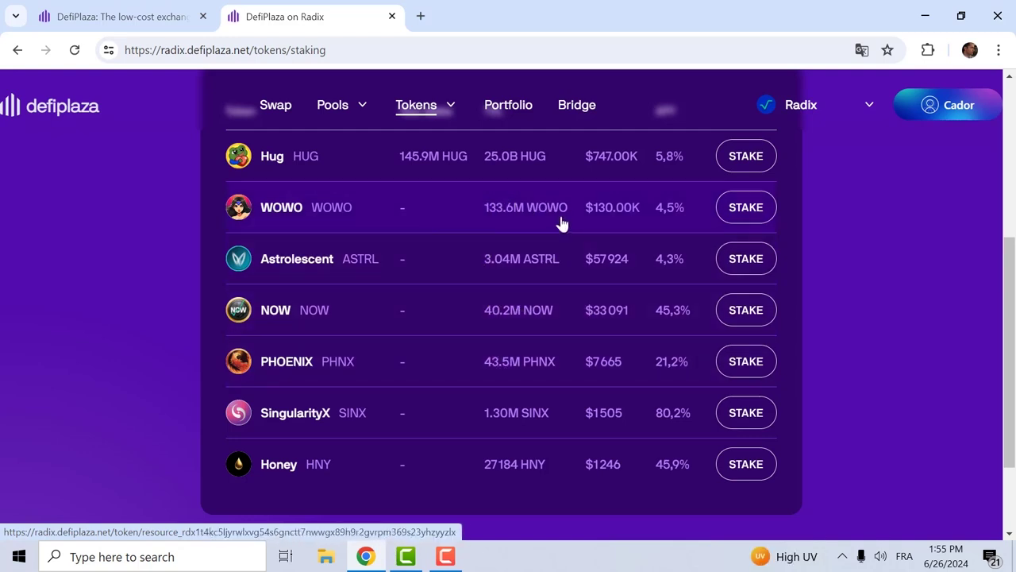
# Step: Stake 100% of the WOWO balance from the WOWO staking page and dismiss the transaction notification
pyautogui.click(755, 216)
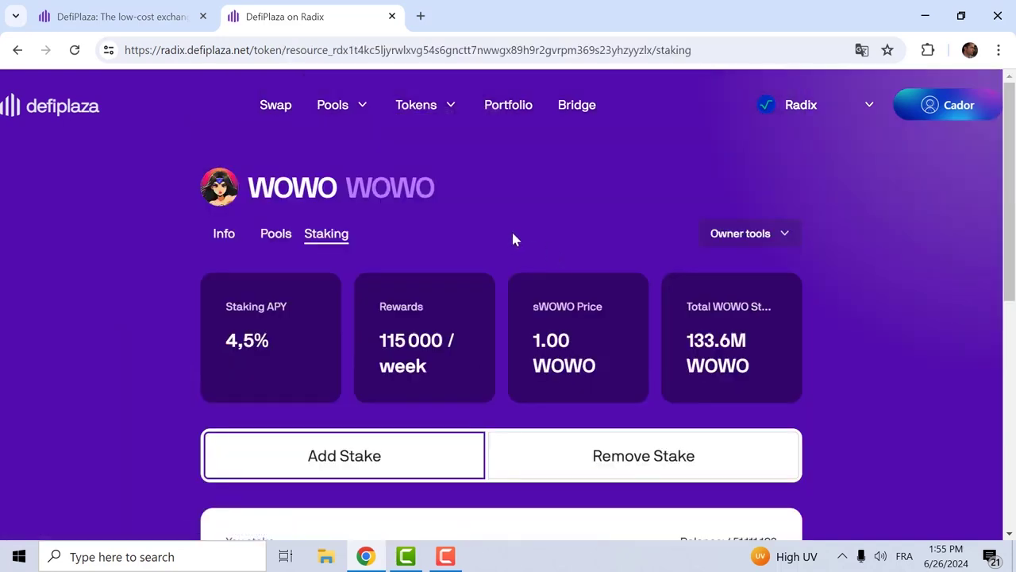
pyautogui.scroll(-3, 512, 238)
pyautogui.scroll(-1, 546, 234)
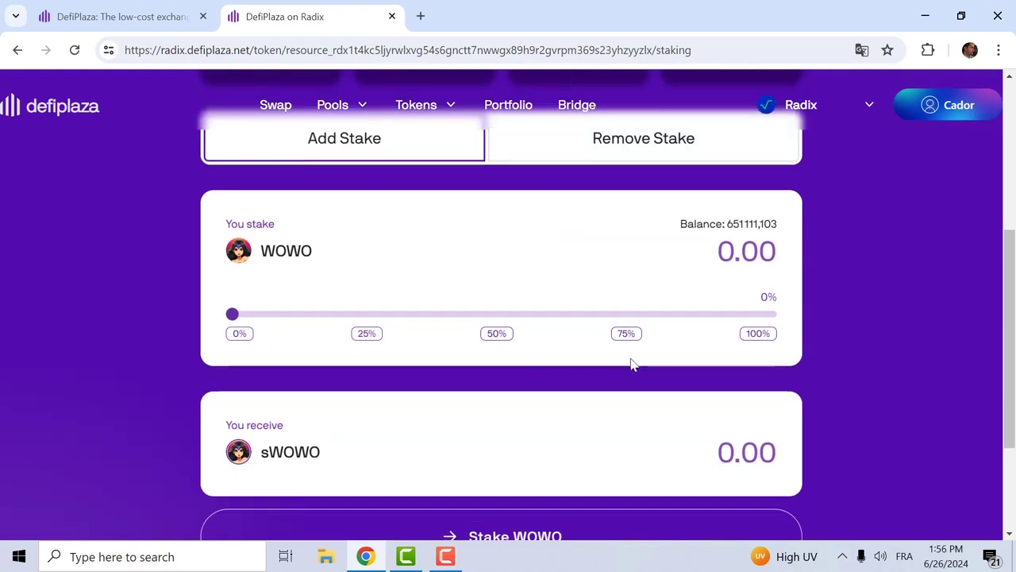
pyautogui.click(755, 336)
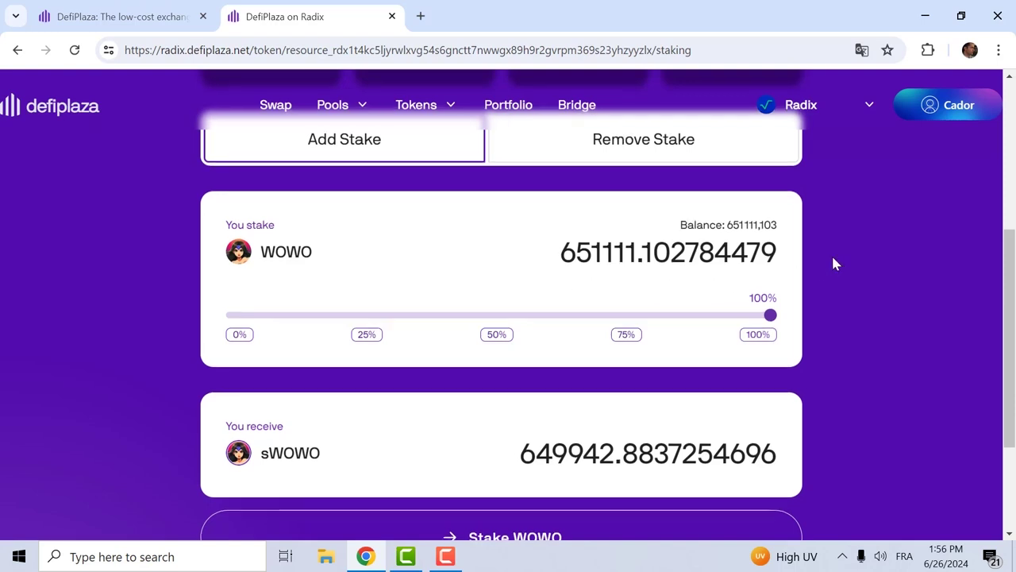
pyautogui.scroll(1, 831, 258)
pyautogui.scroll(-3, 834, 264)
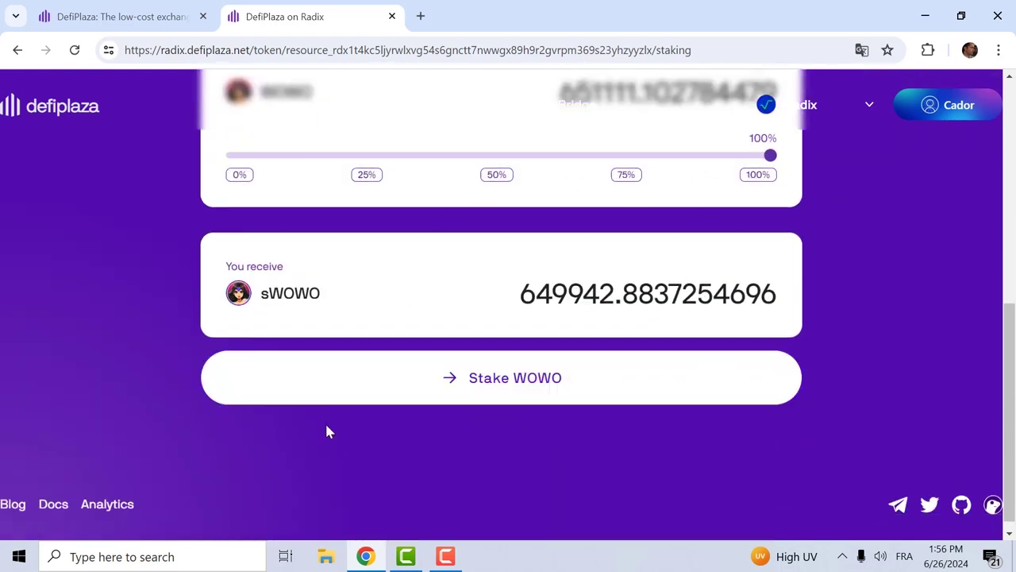
pyautogui.click(508, 395)
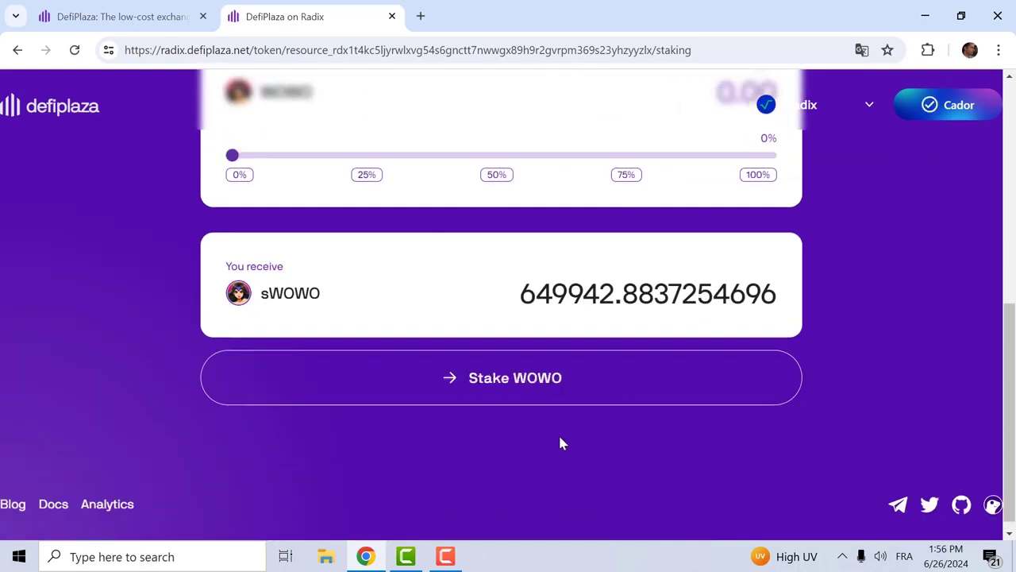
pyautogui.click(981, 409)
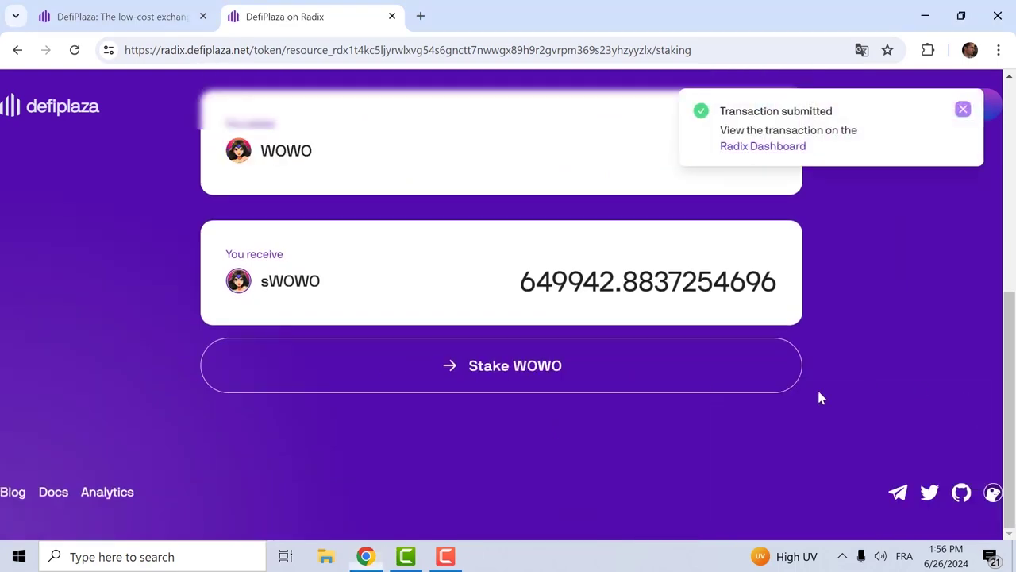
# Step: Return to the token staking overview and check the WOWO stake and the other tokens in the list
pyautogui.scroll(4, 761, 389)
pyautogui.scroll(-2, 699, 310)
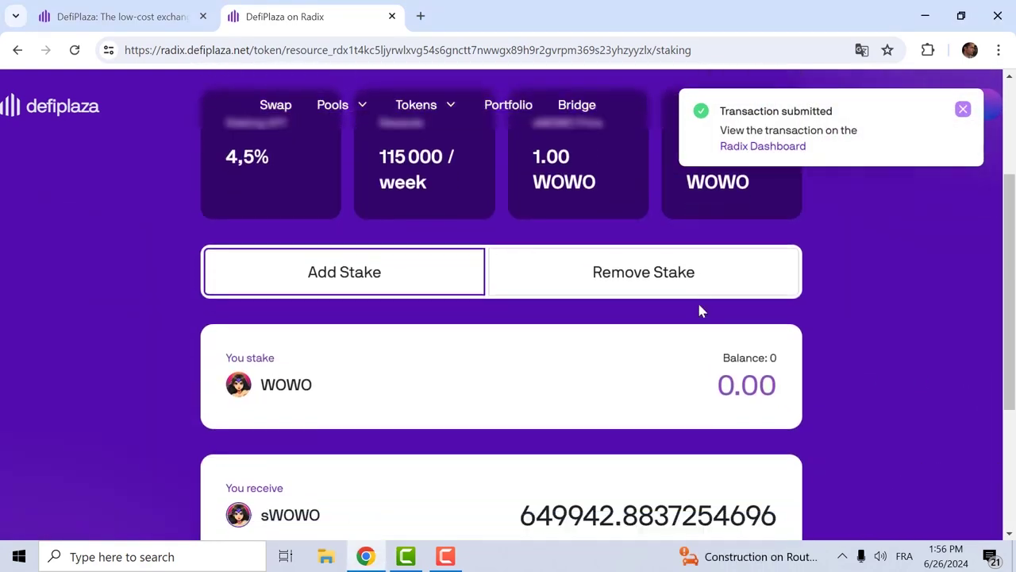
pyautogui.scroll(3, 699, 311)
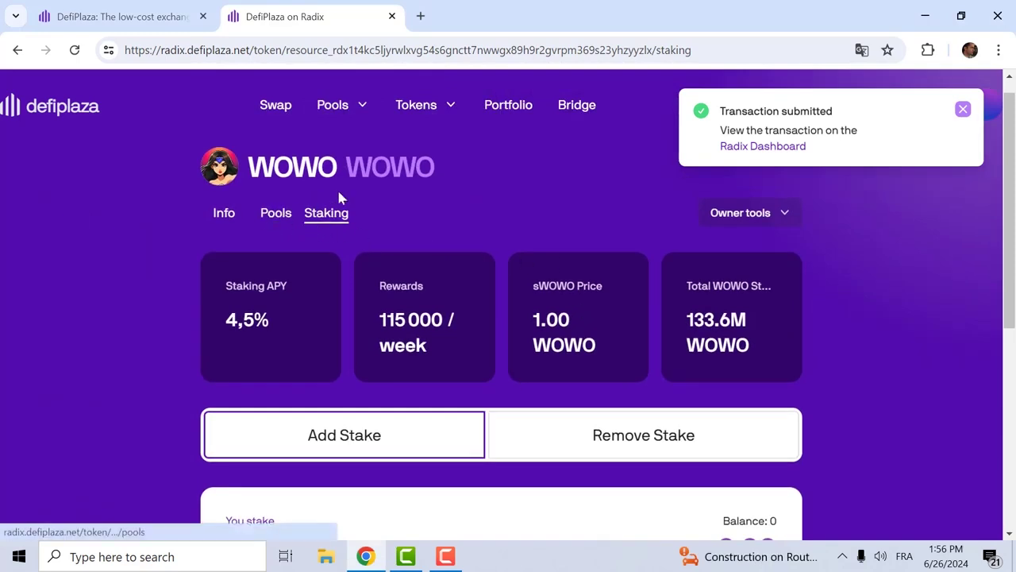
pyautogui.click(450, 115)
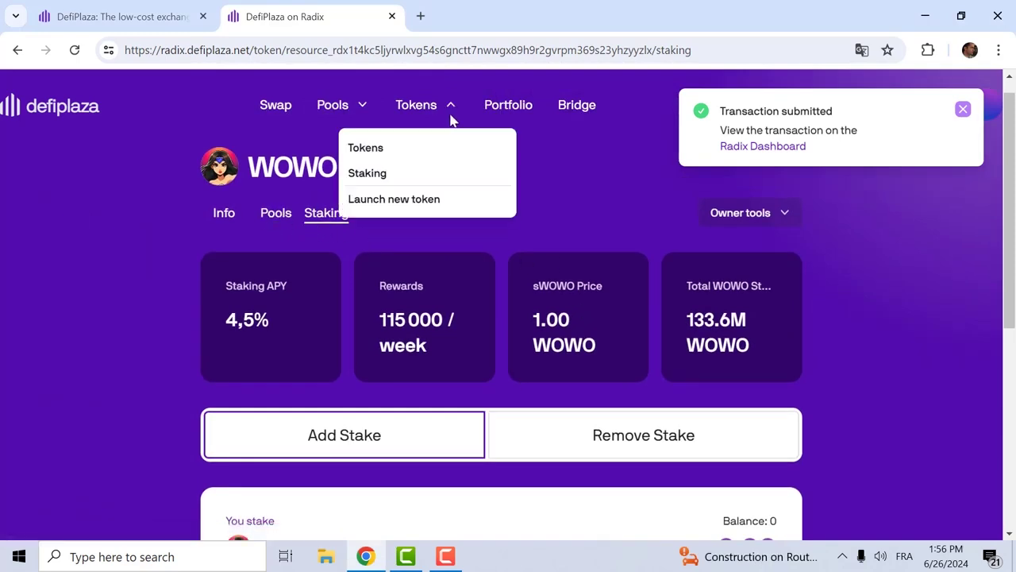
pyautogui.click(395, 177)
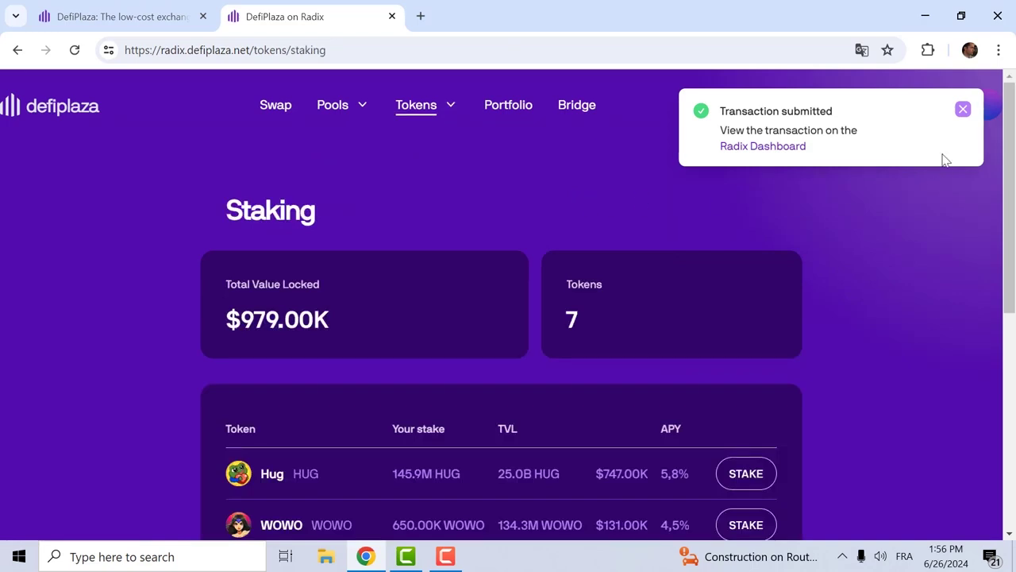
pyautogui.click(963, 109)
pyautogui.scroll(-3, 590, 195)
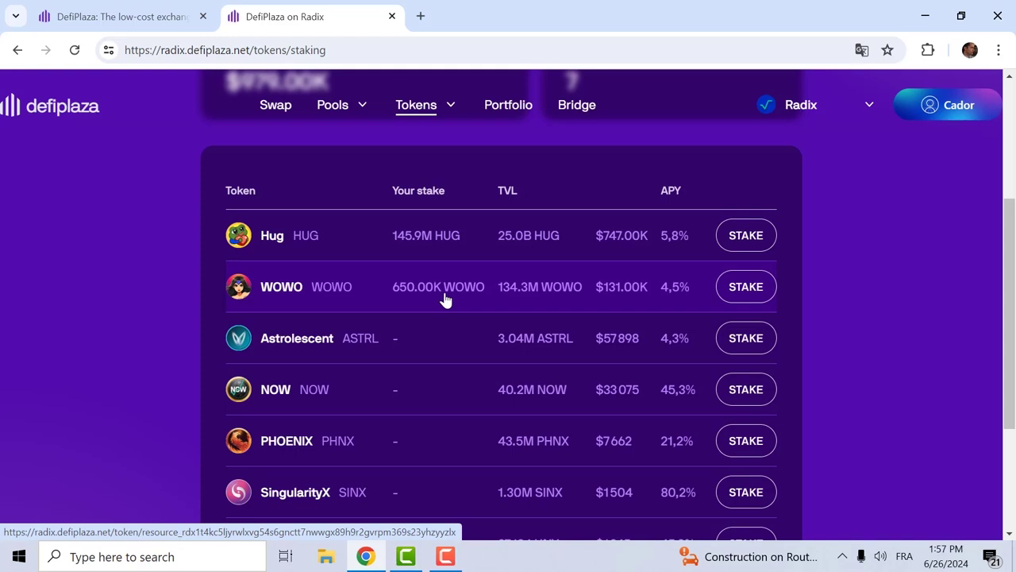
pyautogui.scroll(-1, 448, 299)
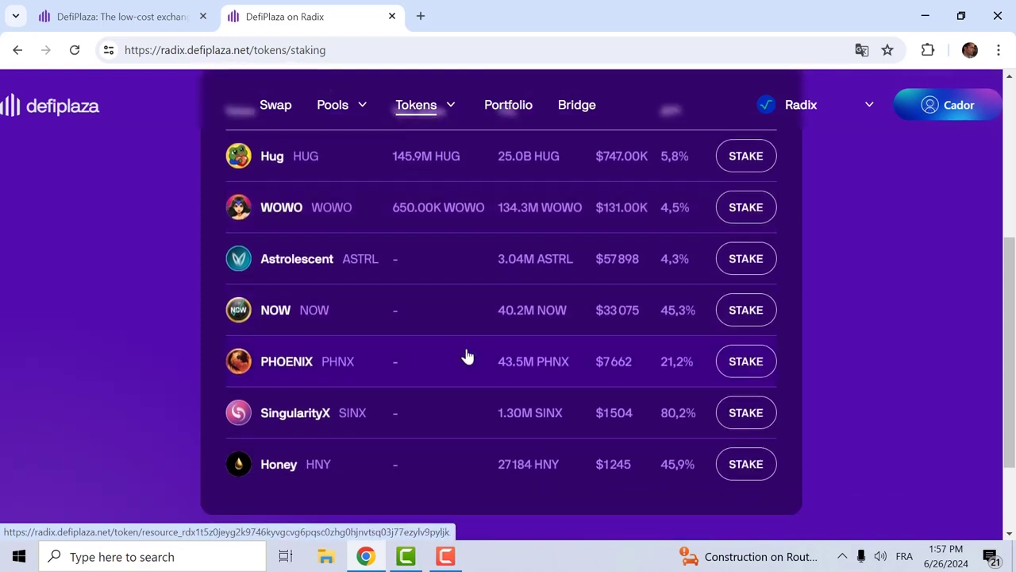
pyautogui.scroll(1, 467, 357)
pyautogui.scroll(-1, 467, 357)
# Step: Stake 25% of the PHNX balance from the PHOENIX staking page and dismiss the submission notice
pyautogui.click(744, 363)
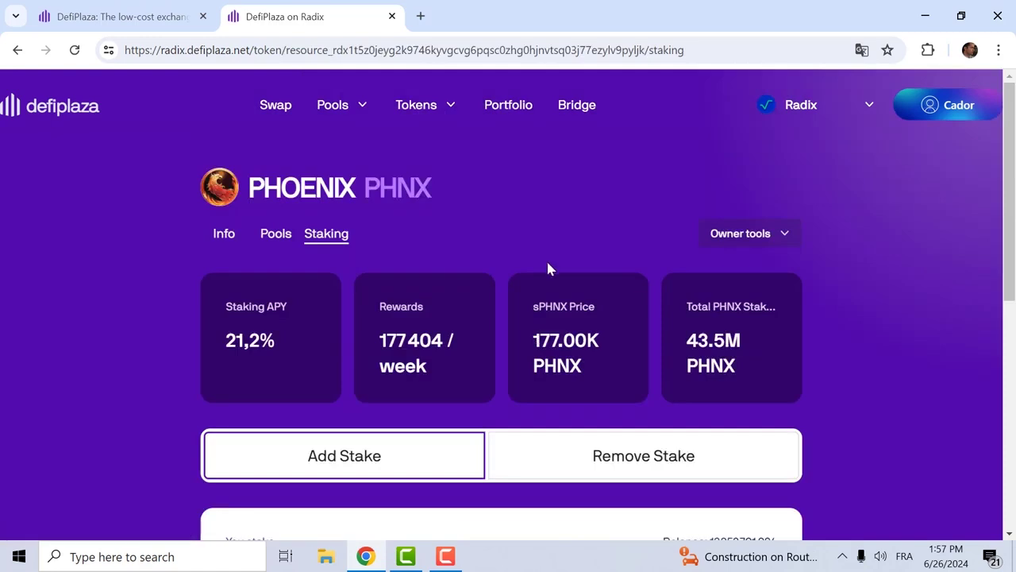
pyautogui.scroll(-1, 556, 262)
pyautogui.scroll(-4, 568, 247)
pyautogui.click(365, 255)
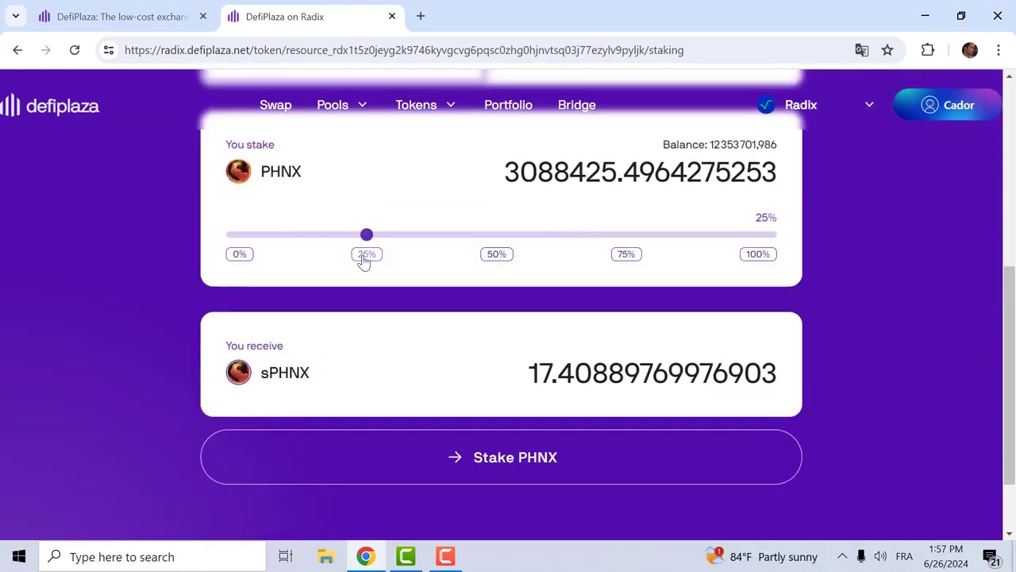
pyautogui.click(392, 450)
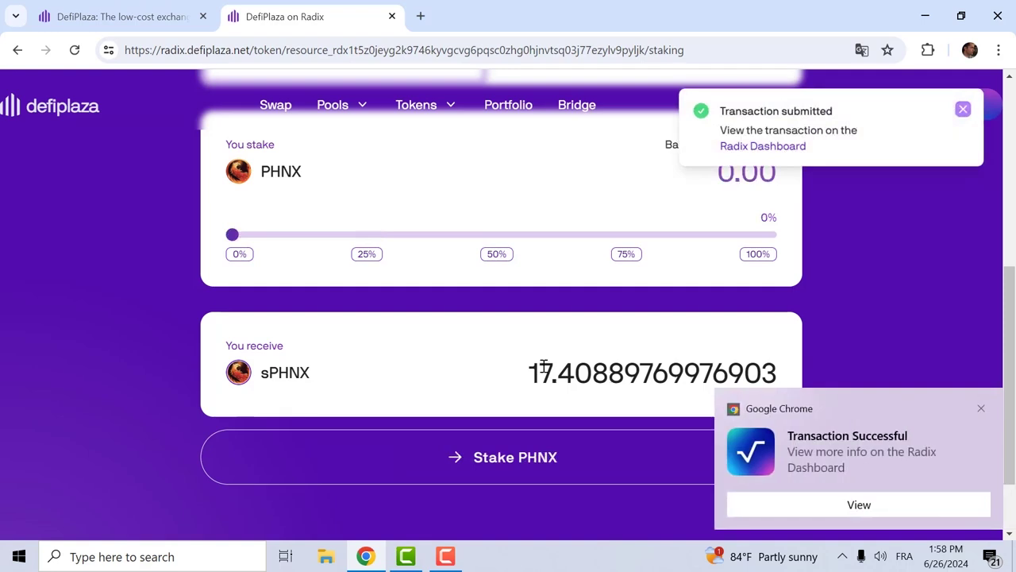
pyautogui.scroll(2, 845, 300)
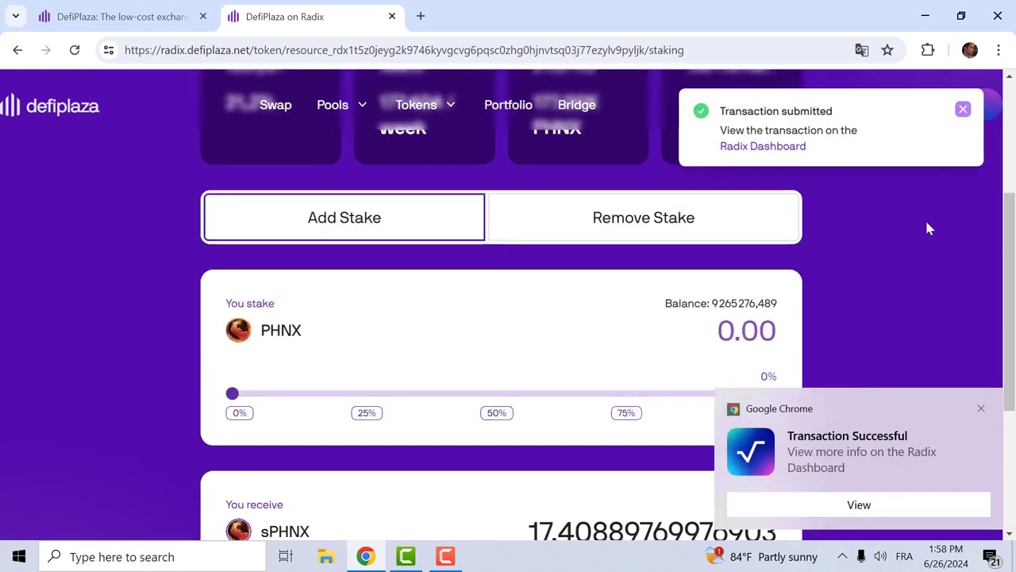
pyautogui.click(963, 110)
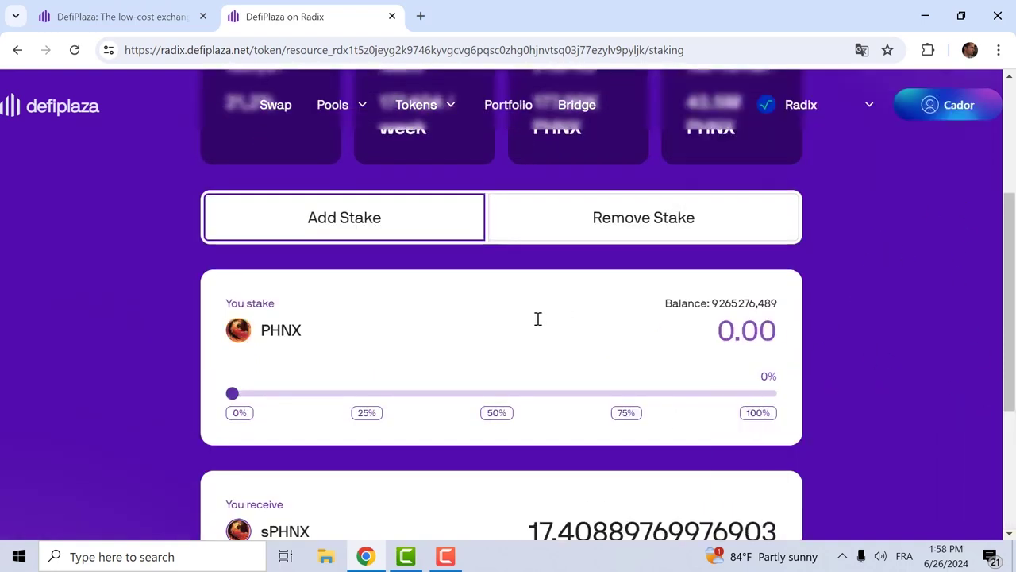
# Step: Go back to the token staking overview and check the stake in the PHOENIX row
pyautogui.scroll(3, 538, 319)
pyautogui.moveTo(429, 99)
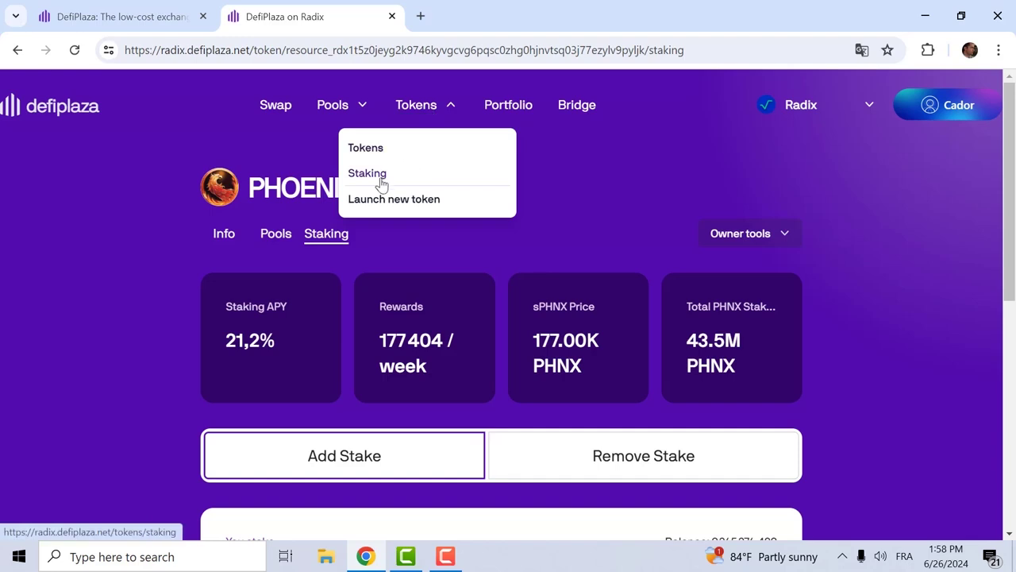
pyautogui.click(382, 179)
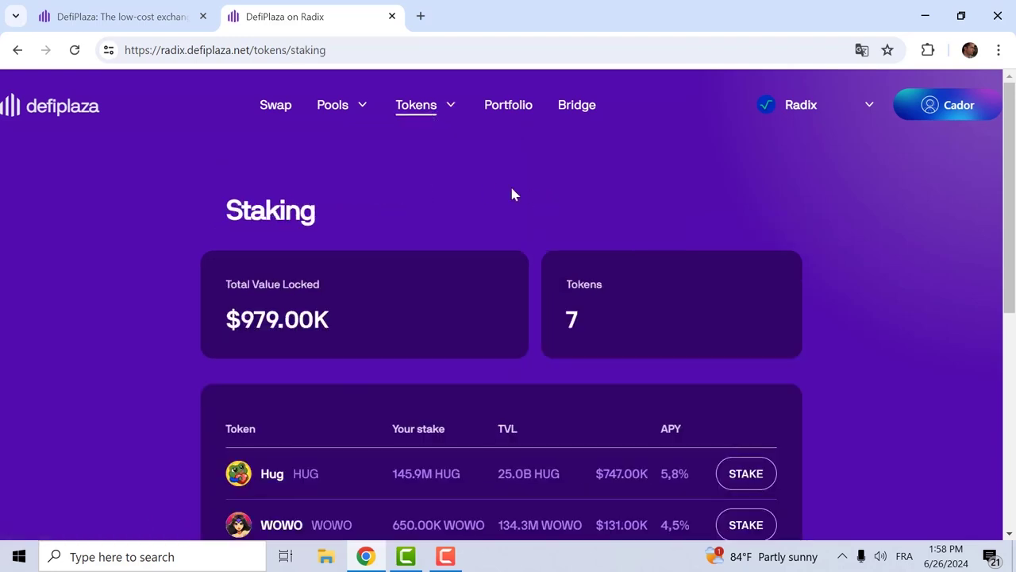
pyautogui.scroll(-3, 535, 196)
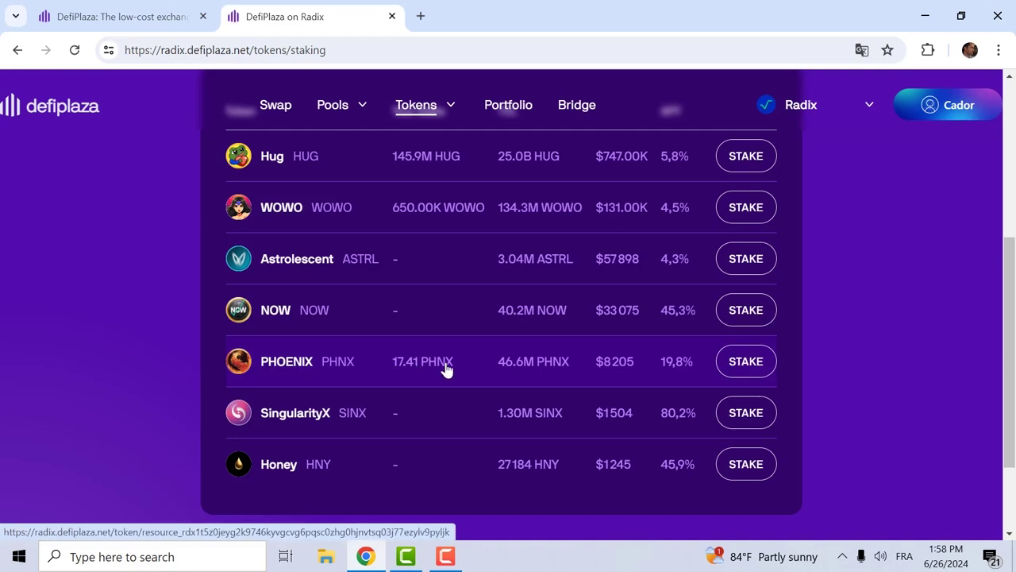
# Step: Remove the PHOENIX stake by unstaking 100% of the sPHNX balance
pyautogui.click(671, 363)
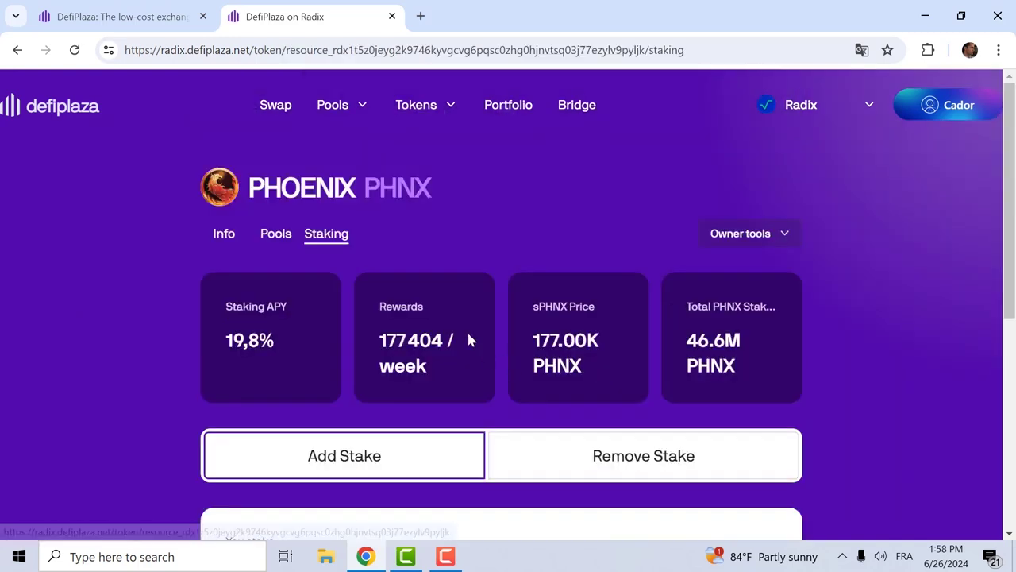
pyautogui.scroll(-2, 516, 302)
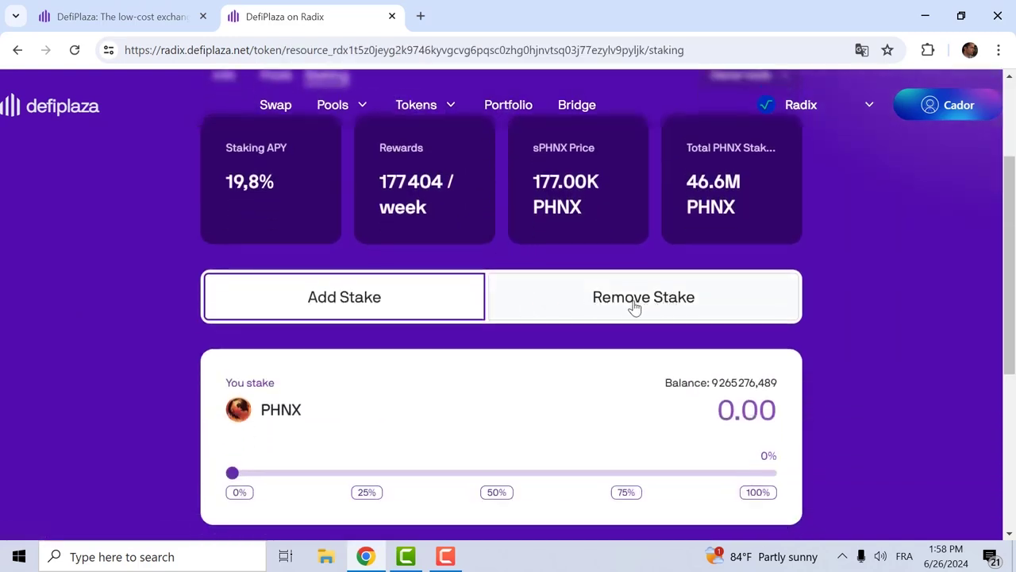
pyautogui.click(635, 305)
pyautogui.scroll(-2, 859, 274)
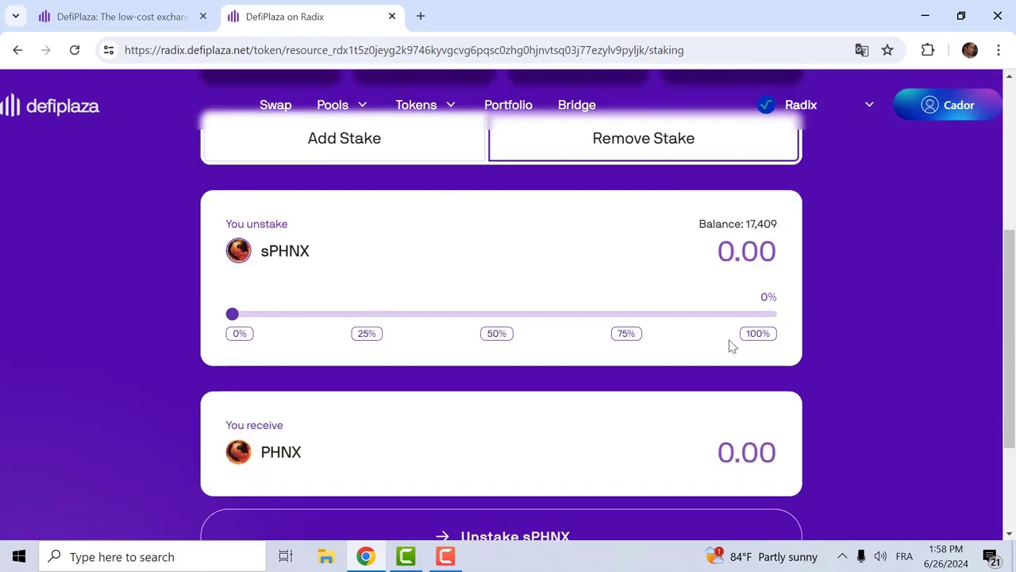
pyautogui.click(759, 337)
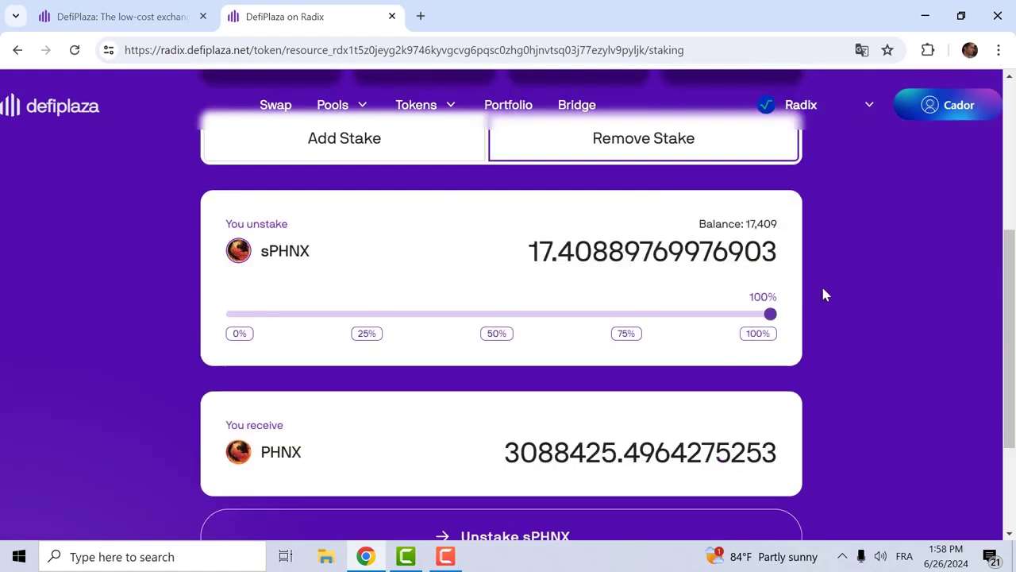
pyautogui.scroll(2, 823, 295)
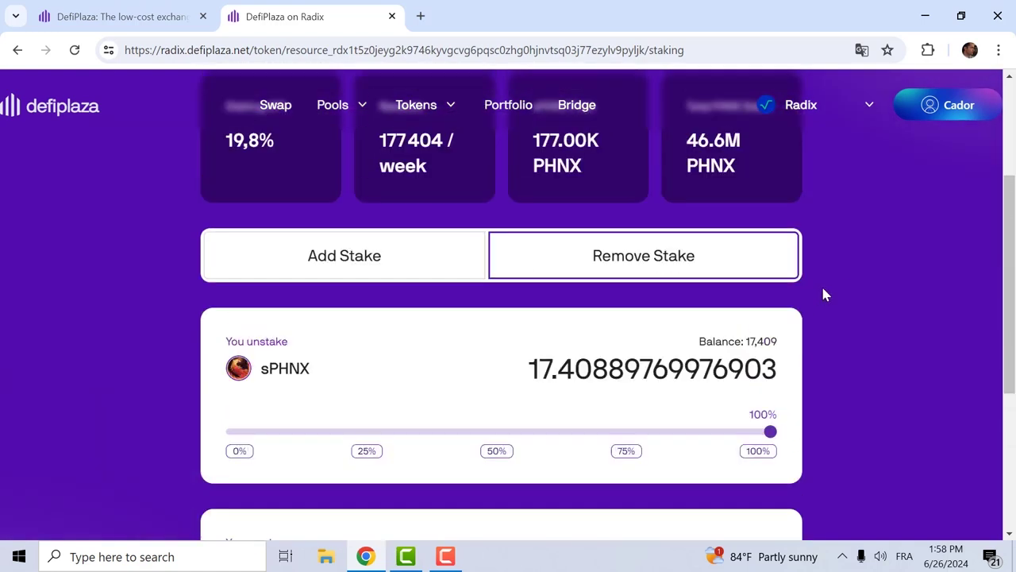
pyautogui.scroll(-2, 824, 295)
pyautogui.scroll(-2, 823, 295)
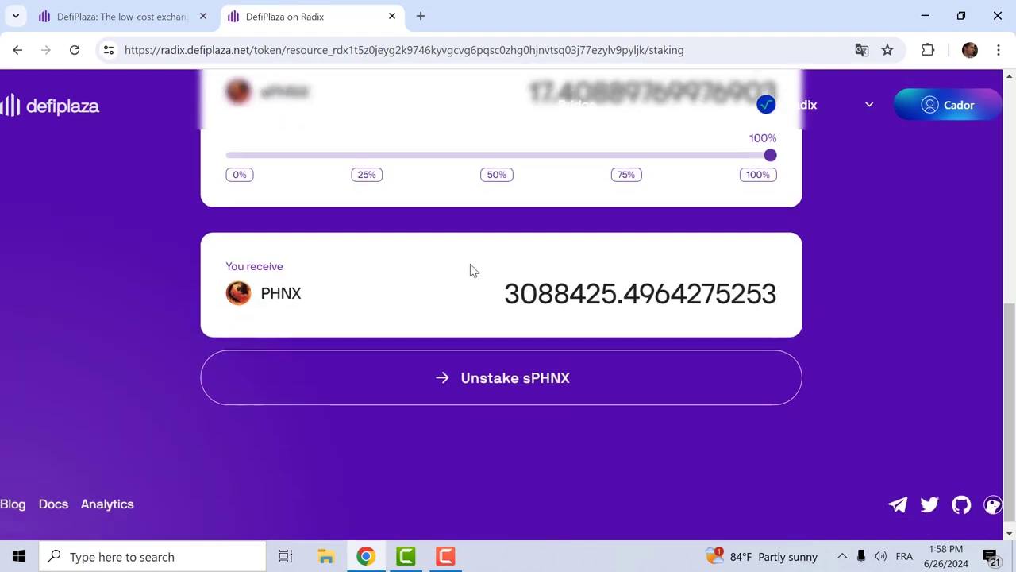
pyautogui.click(524, 389)
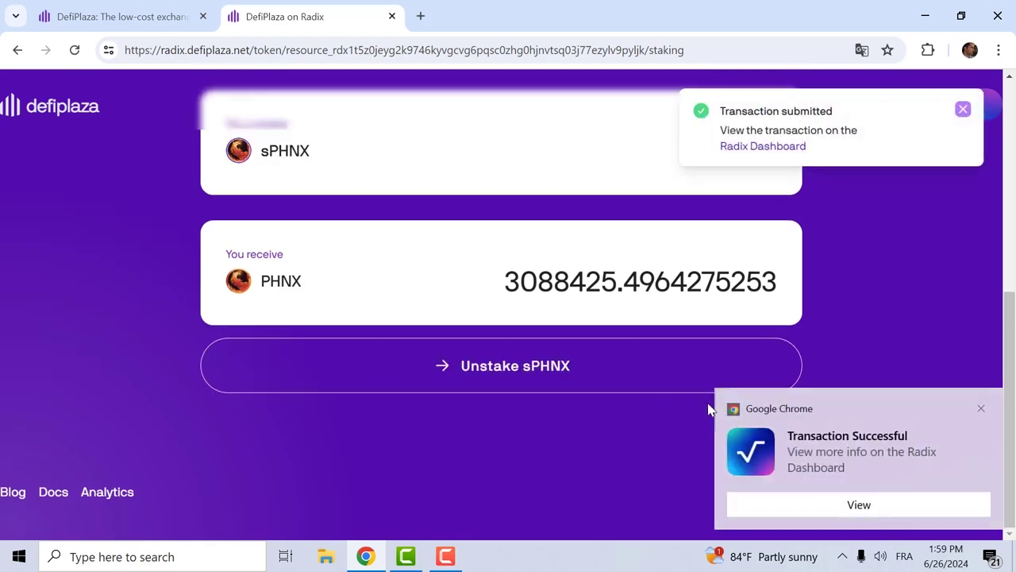
# Step: Dismiss both transaction notices for the sPHNX unstake and return to the token staking overview
pyautogui.click(982, 409)
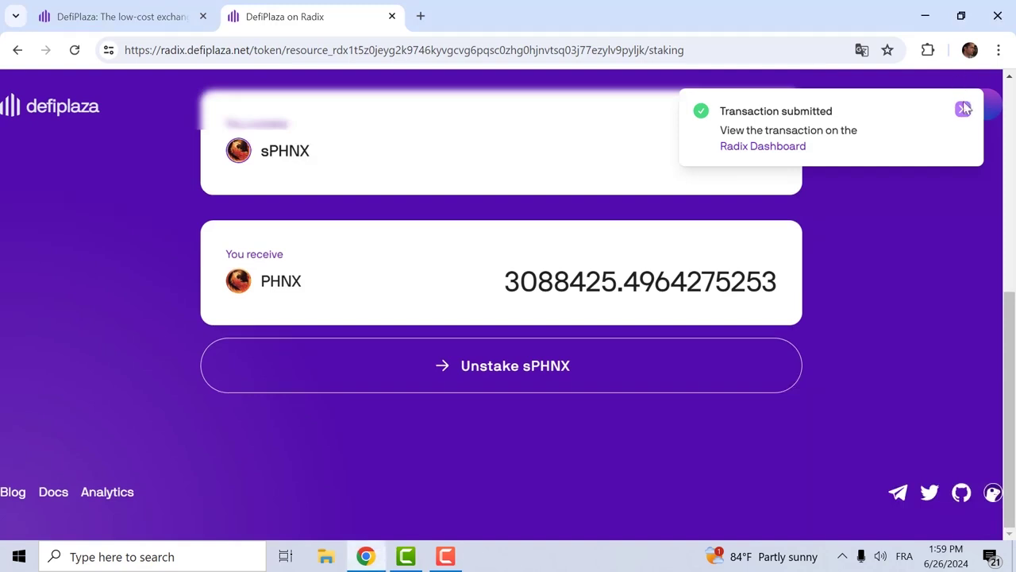
pyautogui.click(963, 109)
pyautogui.scroll(5, 481, 392)
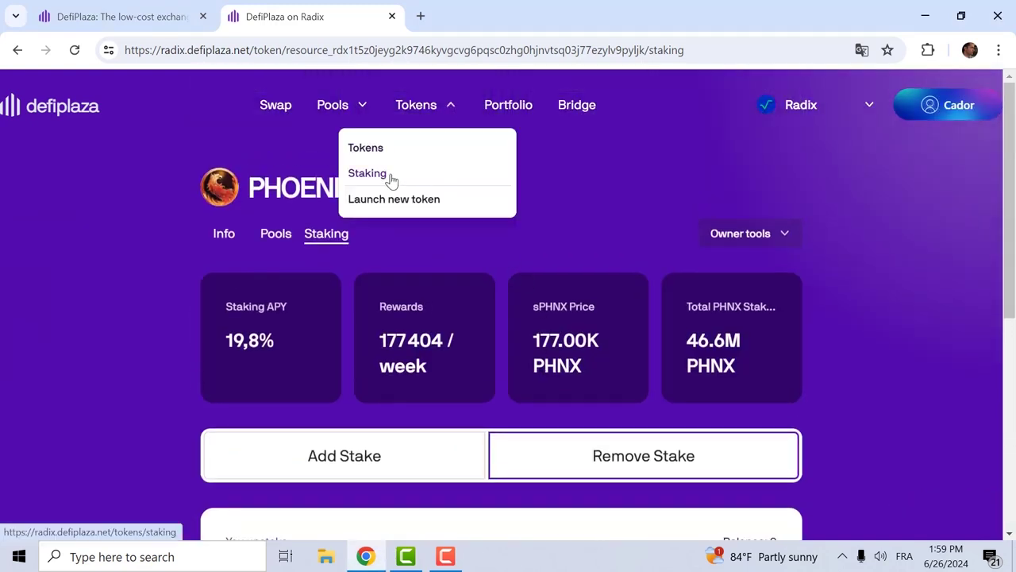
# Step: Check the stake in the PHOENIX row and review the stakes, TVL and APY of the other tokens in the staking list
pyautogui.scroll(-4, 557, 204)
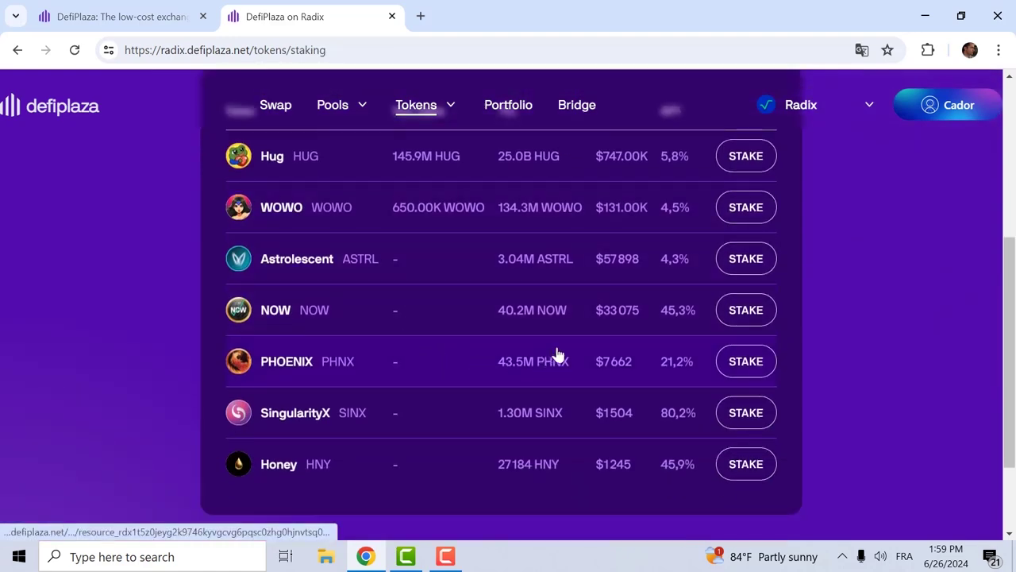
pyautogui.scroll(4, 564, 346)
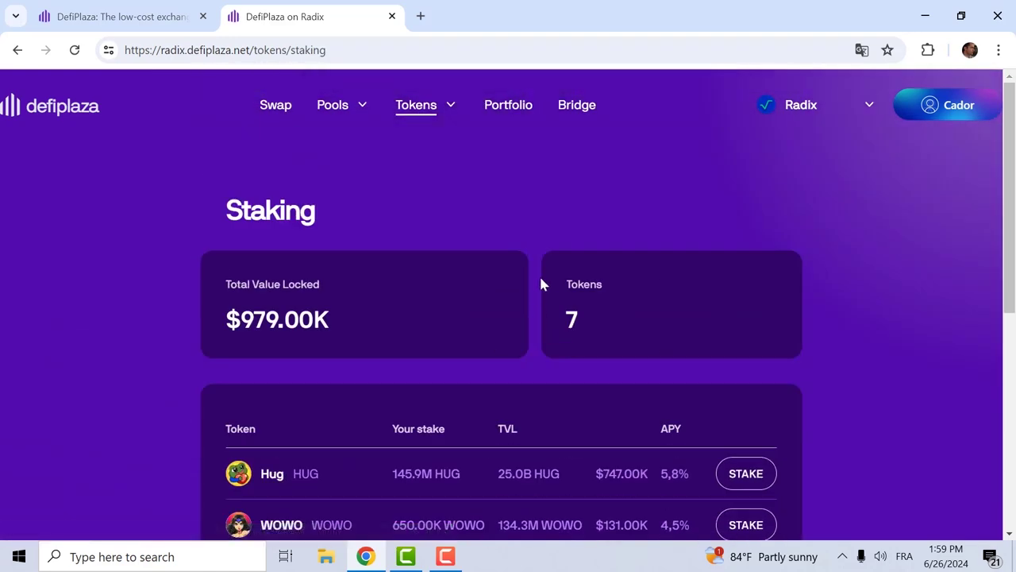
pyautogui.scroll(-2, 541, 279)
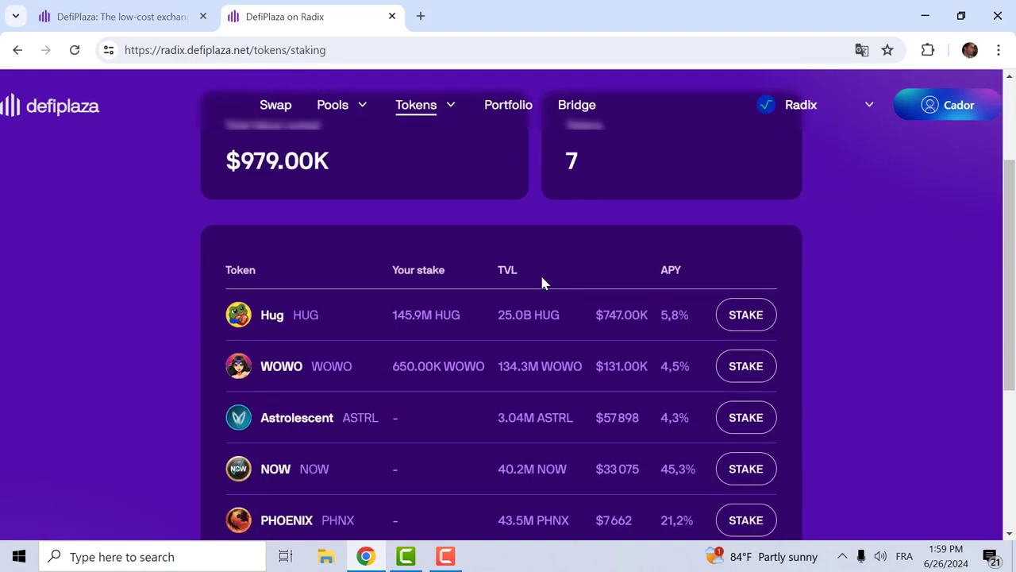
pyautogui.scroll(-2, 543, 282)
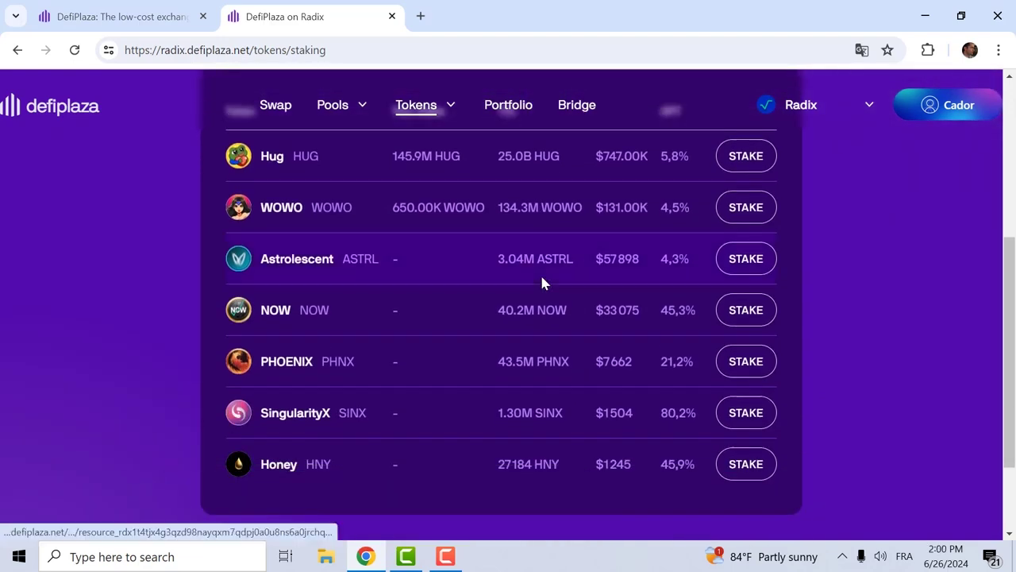
pyautogui.scroll(2, 540, 315)
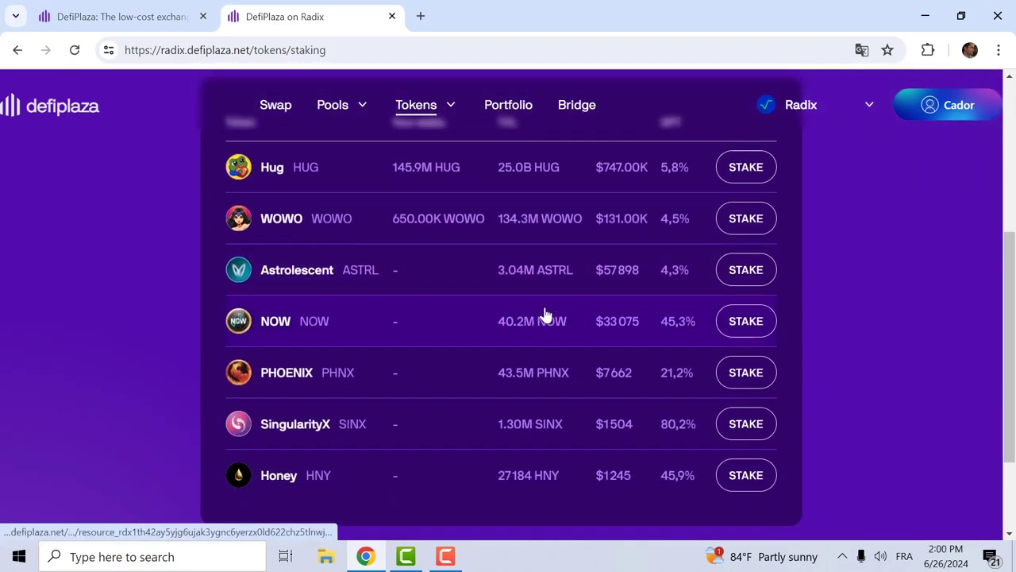
pyautogui.scroll(-2, 545, 316)
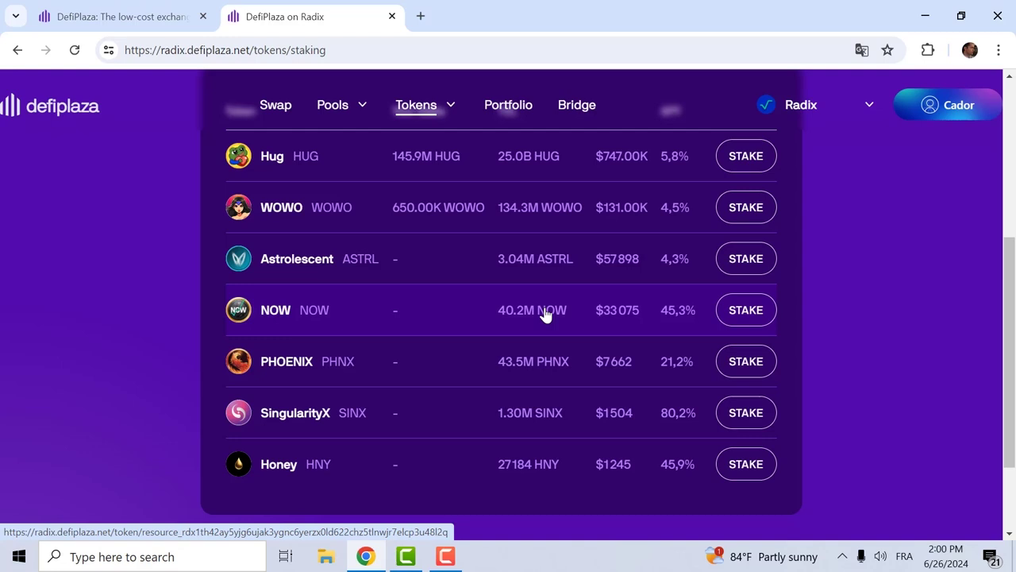
pyautogui.scroll(1, 545, 315)
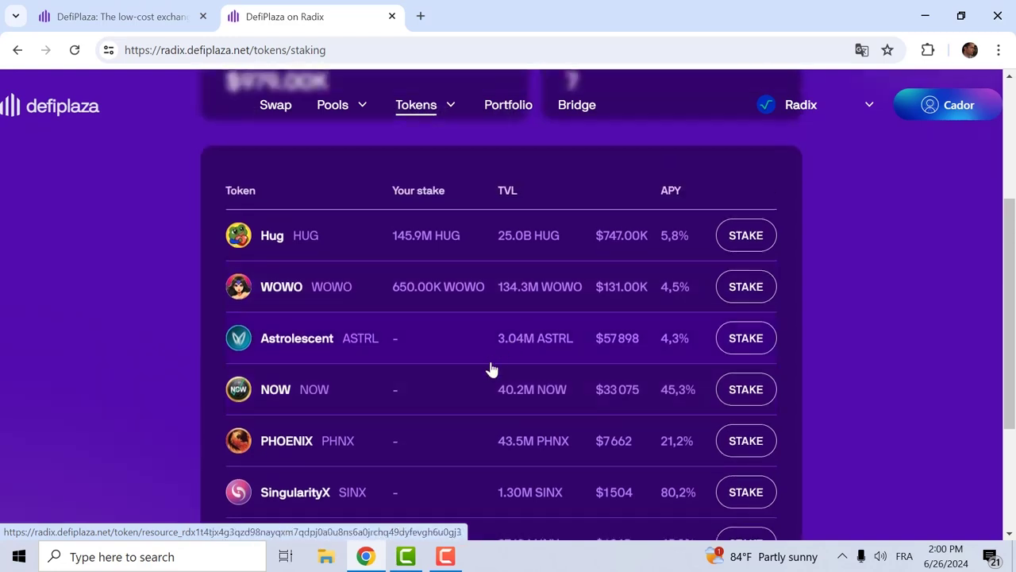